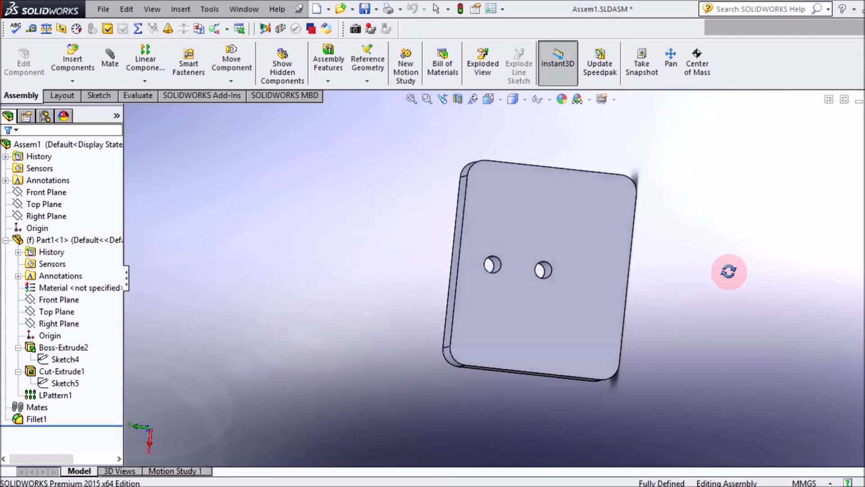
Examine the rounded block and its two through holes from several angles.
{"action": "key", "text": "Escape"}
{"action": "scroll", "coordinate": [536, 279], "scroll_direction": "down", "scroll_amount": 5}
{"action": "middle_click_drag", "start_coordinate": [534, 267], "coordinate": [506, 354]}
{"action": "key", "text": "space"}
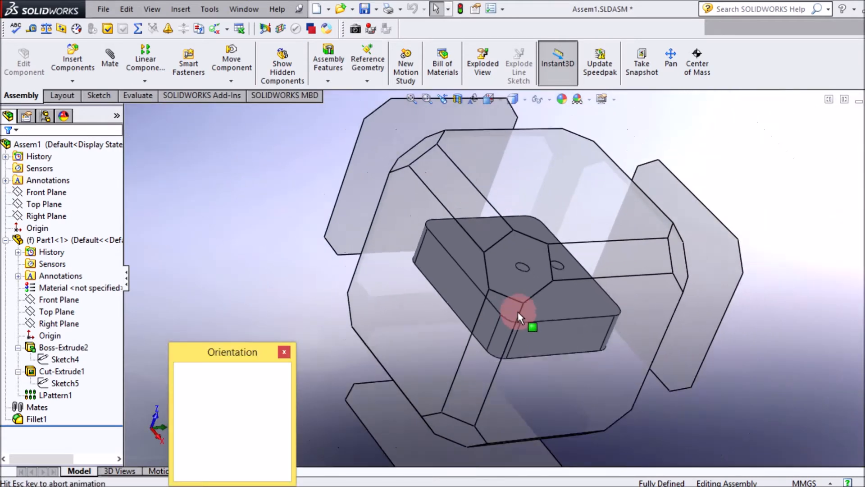
{"action": "left_click", "coordinate": [504, 274]}
{"action": "middle_click_drag", "start_coordinate": [626, 293], "coordinate": [615, 456]}
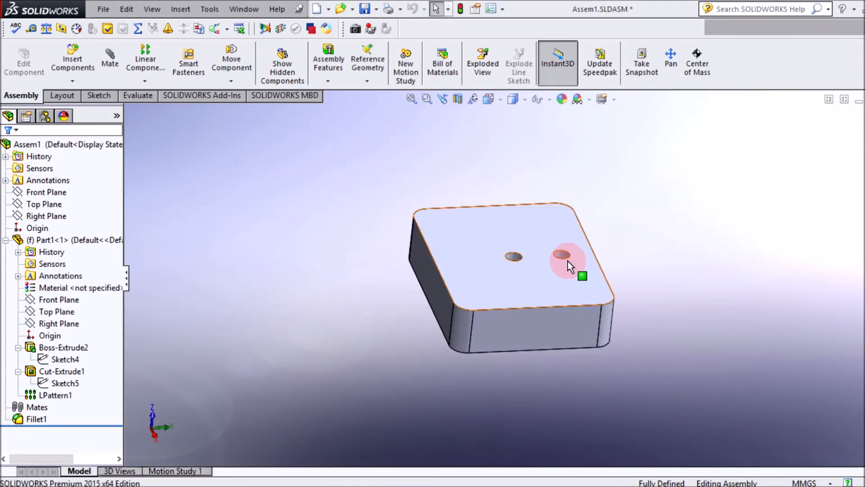
{"action": "scroll", "coordinate": [568, 263], "scroll_direction": "down", "scroll_amount": 2}
{"action": "scroll", "coordinate": [568, 262], "scroll_direction": "up", "scroll_amount": 2}
{"action": "scroll", "coordinate": [567, 263], "scroll_direction": "down", "scroll_amount": 2}
{"action": "middle_click_drag", "start_coordinate": [562, 268], "coordinate": [550, 315]}
{"action": "scroll", "coordinate": [543, 316], "scroll_direction": "down", "scroll_amount": 4}
{"action": "scroll", "coordinate": [524, 298], "scroll_direction": "up", "scroll_amount": 4}
{"action": "middle_click_drag", "start_coordinate": [547, 286], "coordinate": [589, 282]}
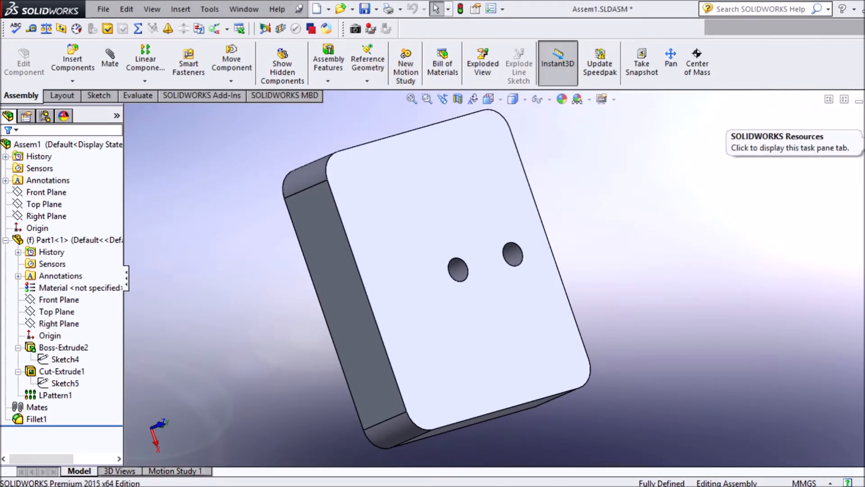
Open the Design Library, browse its content sources, and expand the Toolbox standards.
{"action": "left_click", "coordinate": [860, 140]}
{"action": "left_click", "coordinate": [692, 134]}
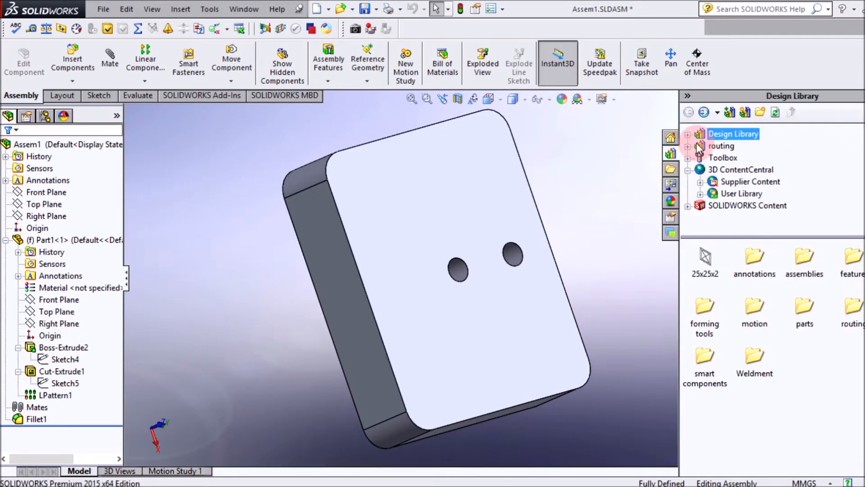
{"action": "left_click", "coordinate": [720, 147]}
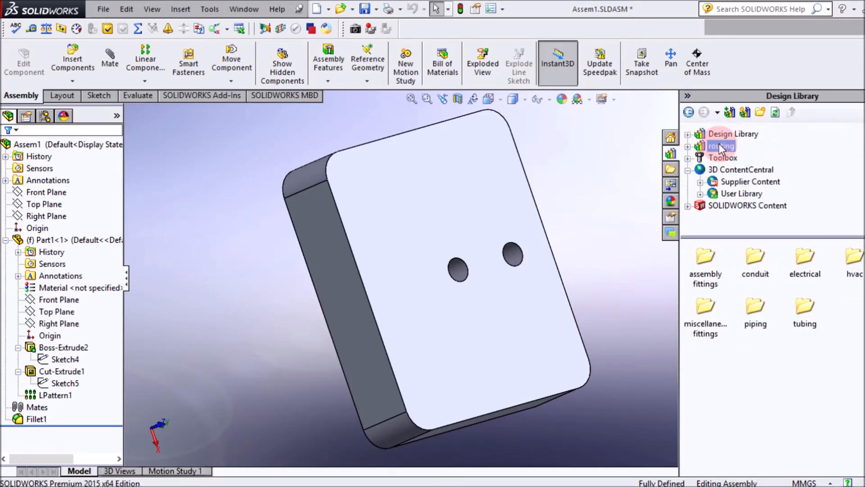
{"action": "left_click", "coordinate": [722, 158]}
{"action": "left_click", "coordinate": [724, 170]}
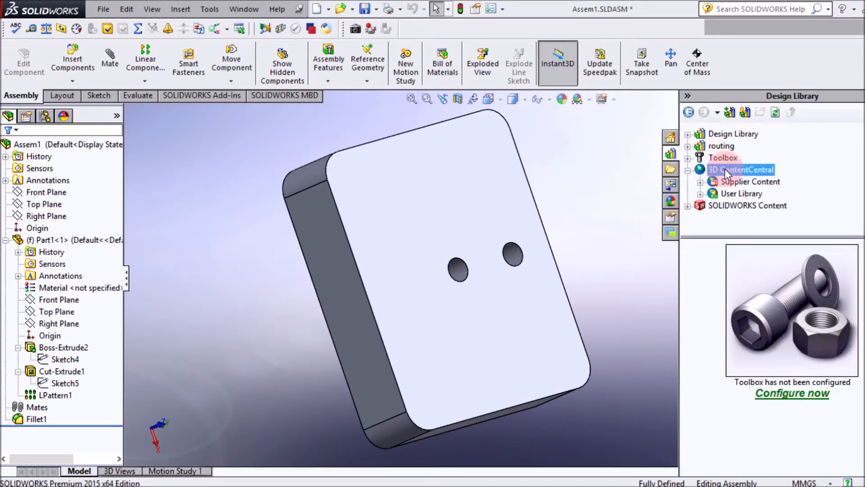
{"action": "left_click", "coordinate": [714, 159]}
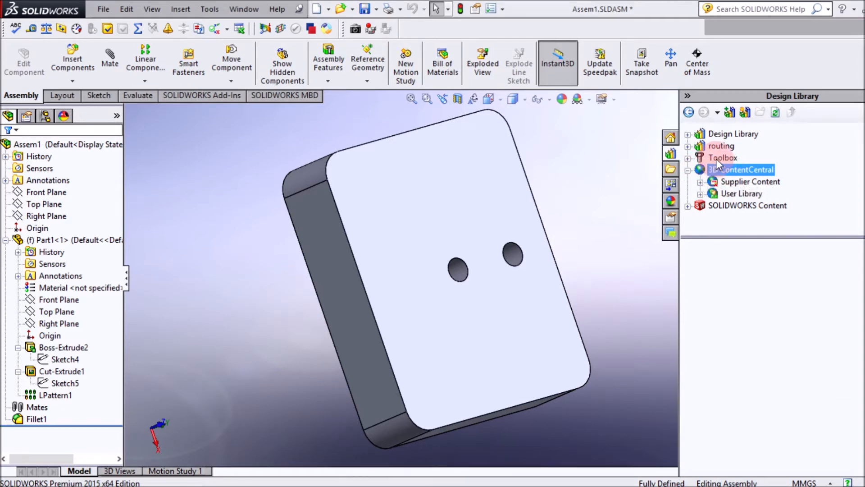
{"action": "left_click", "coordinate": [687, 157]}
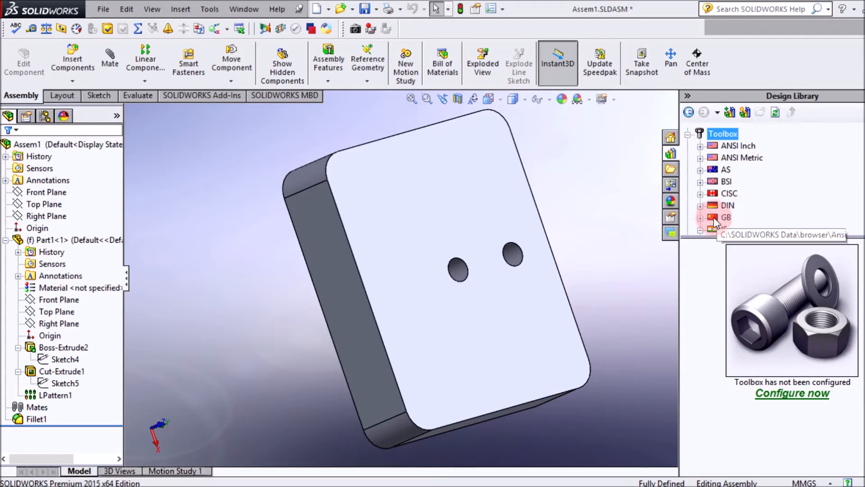
Open the Hex Head category under Bolts and Screws of the IS standard in Toolbox.
{"action": "scroll", "coordinate": [772, 181], "scroll_direction": "down", "scroll_amount": 4}
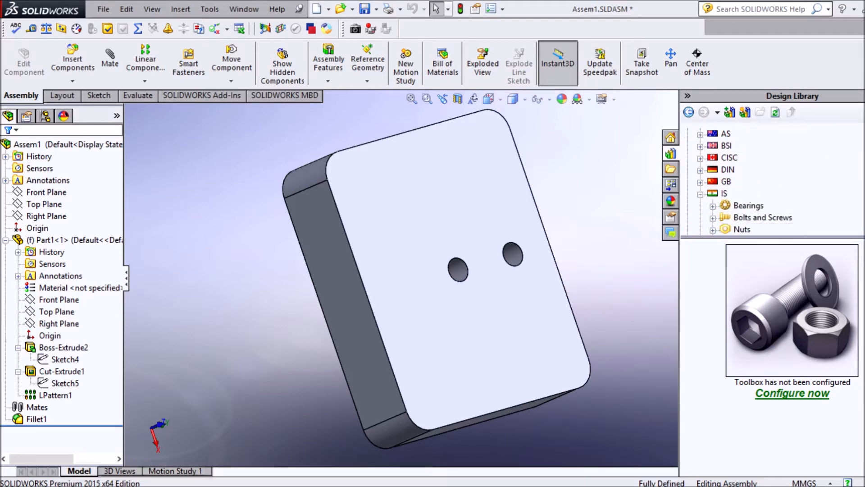
{"action": "scroll", "coordinate": [772, 181], "scroll_direction": "up", "scroll_amount": 2}
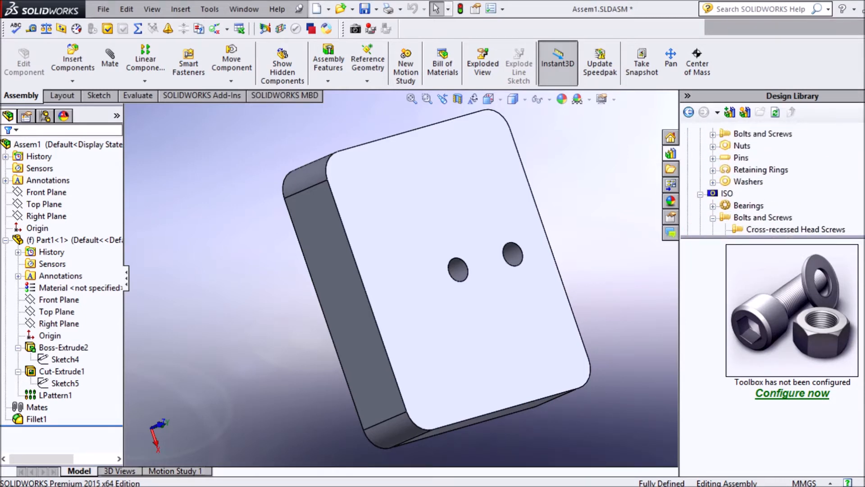
{"action": "scroll", "coordinate": [771, 181], "scroll_direction": "up", "scroll_amount": 1}
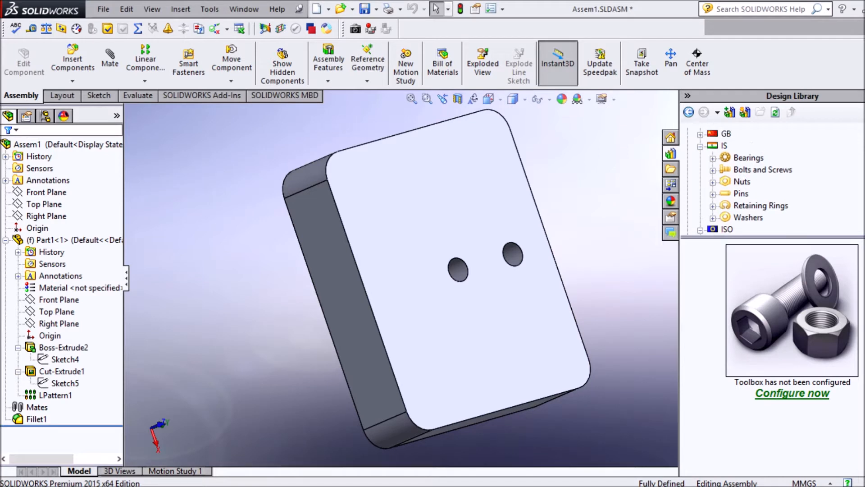
{"action": "left_click", "coordinate": [714, 170]}
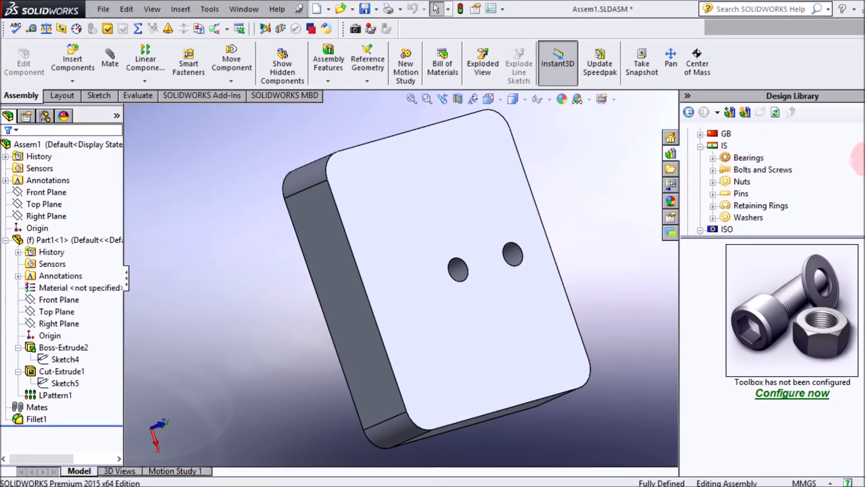
{"action": "left_click", "coordinate": [715, 170]}
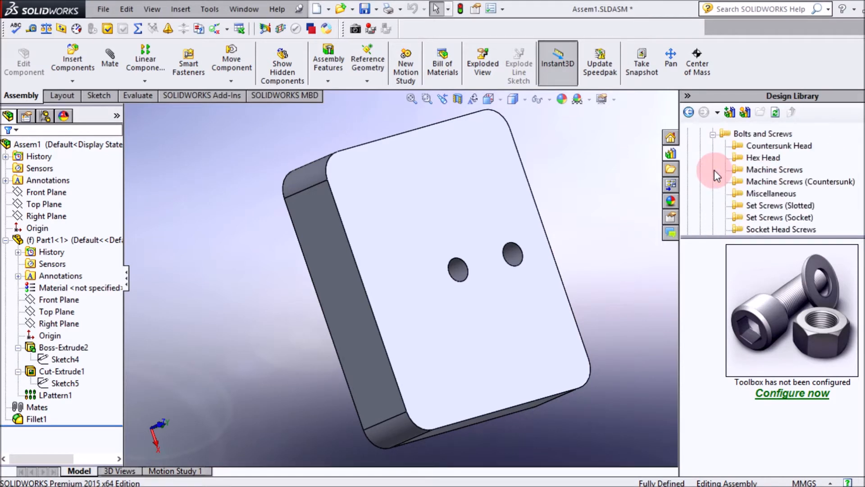
{"action": "left_click", "coordinate": [763, 159]}
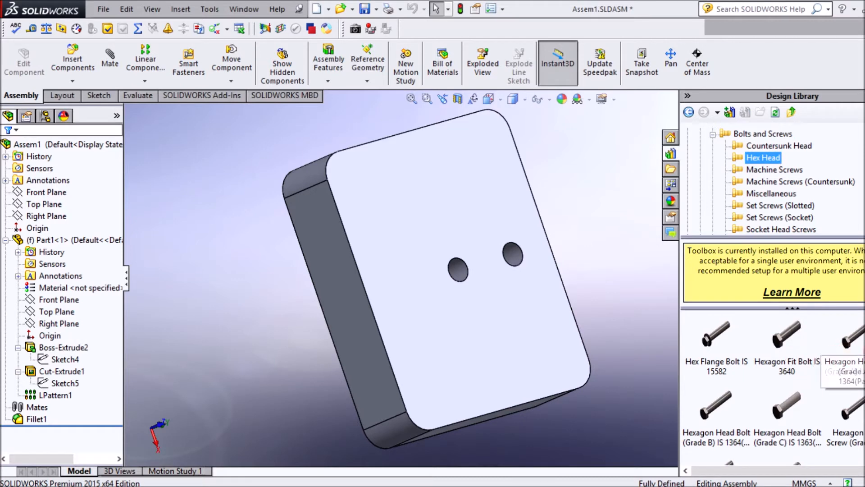
Insert one Hex Flange Bolt IS 15582 into the block's hole nearer the edge, with size M8 and length 16.
{"action": "scroll", "coordinate": [773, 388], "scroll_direction": "down", "scroll_amount": 2}
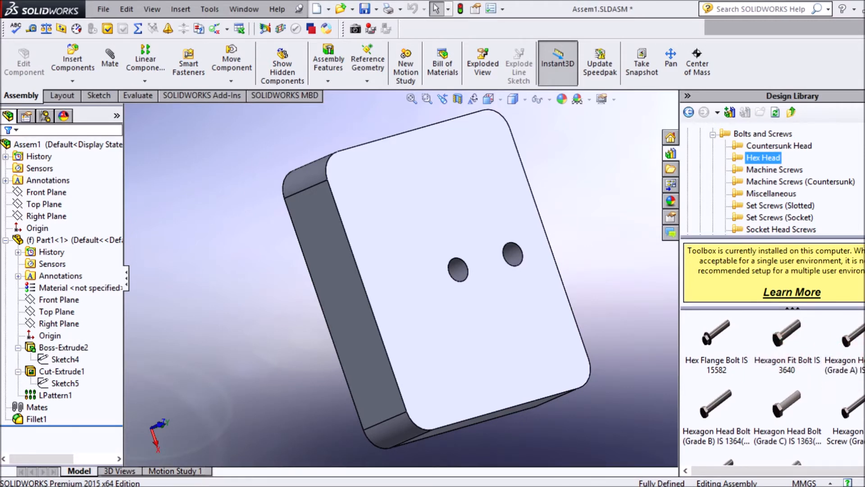
{"action": "scroll", "coordinate": [773, 389], "scroll_direction": "up", "scroll_amount": 2}
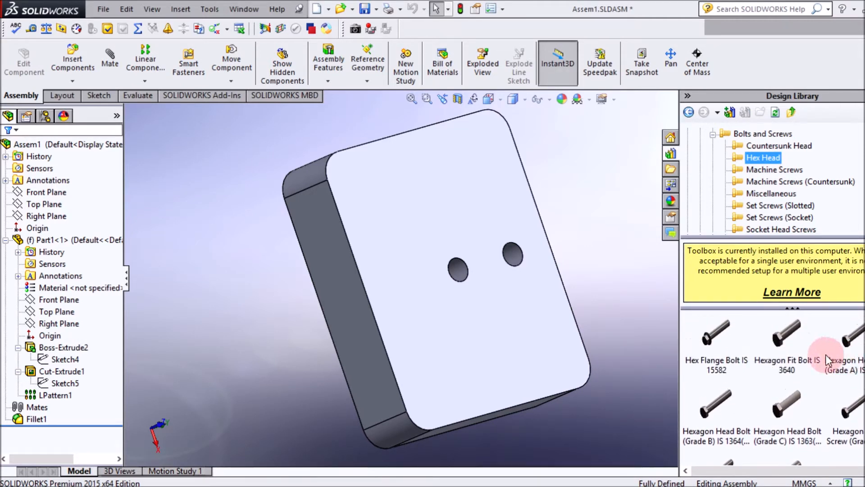
{"action": "left_click_drag", "start_coordinate": [723, 342], "coordinate": [515, 252]}
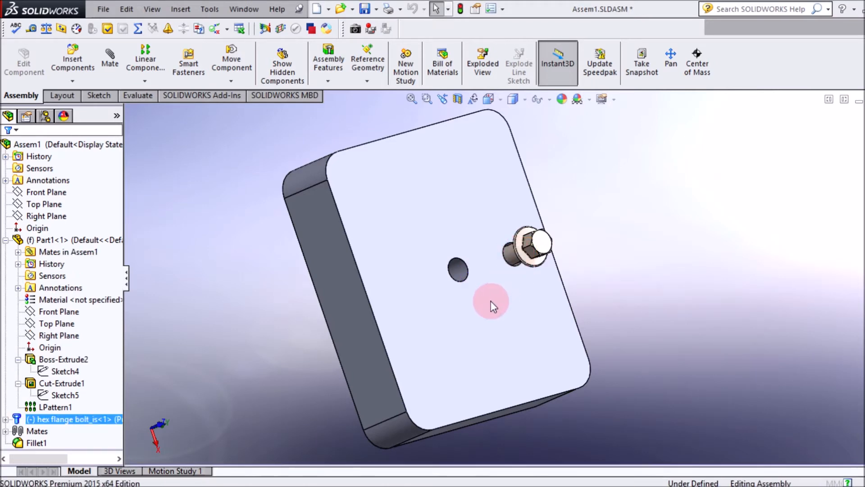
{"action": "scroll", "coordinate": [490, 301], "scroll_direction": "down", "scroll_amount": 1}
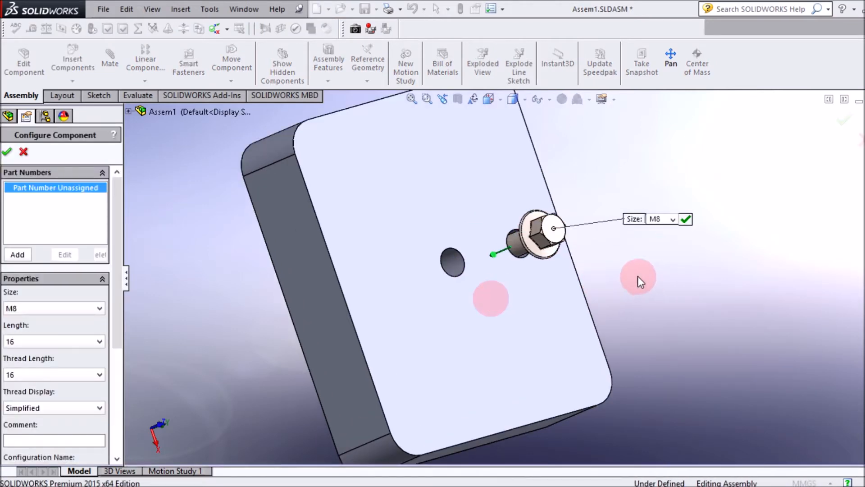
{"action": "scroll", "coordinate": [589, 273], "scroll_direction": "down", "scroll_amount": 5}
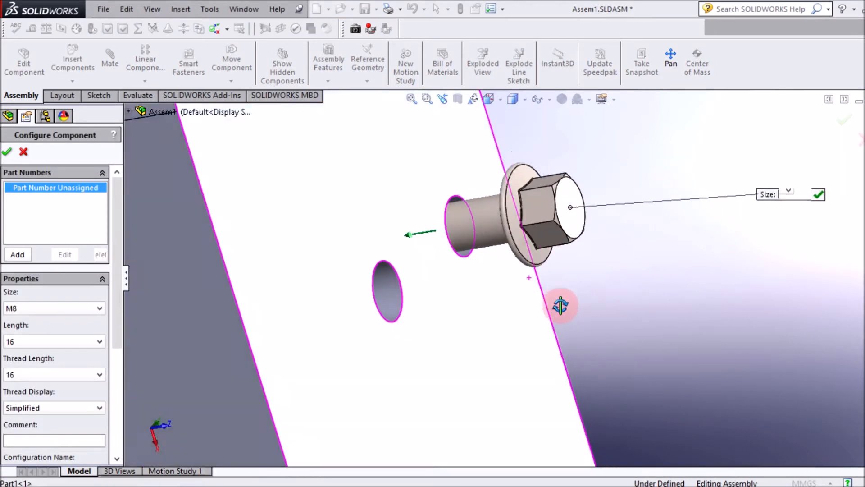
{"action": "middle_click_drag", "start_coordinate": [559, 305], "coordinate": [435, 272]}
{"action": "scroll", "coordinate": [435, 271], "scroll_direction": "up", "scroll_amount": 3}
{"action": "scroll", "coordinate": [464, 254], "scroll_direction": "up", "scroll_amount": 2}
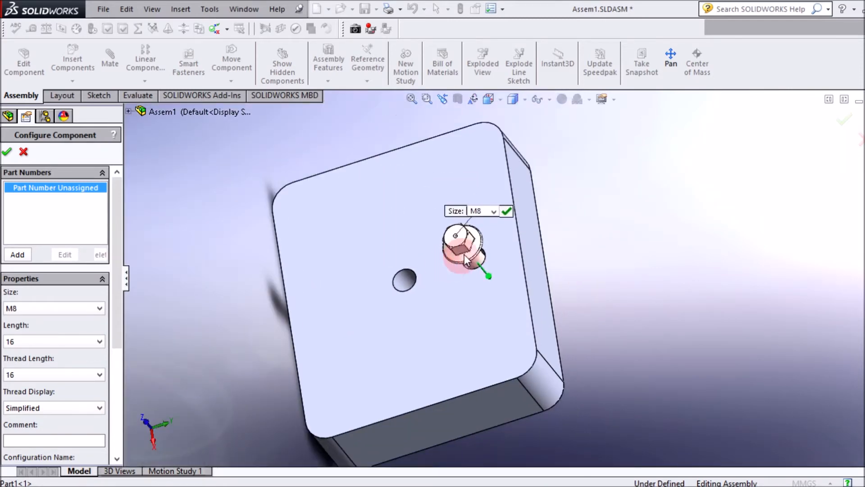
{"action": "left_click", "coordinate": [842, 120]}
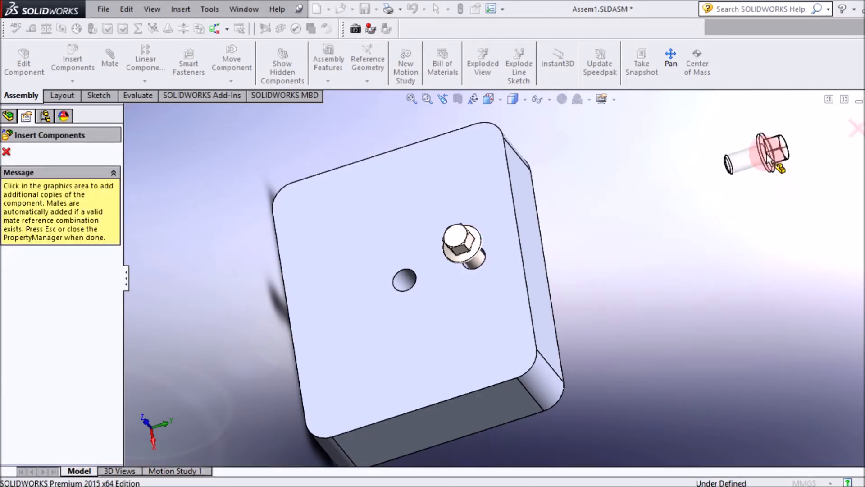
{"action": "left_click", "coordinate": [856, 127]}
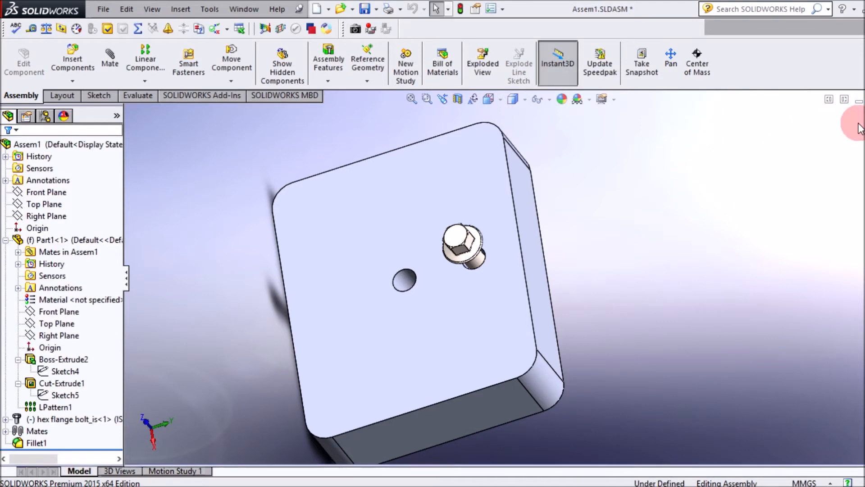
Slide the hex flange bolt along its axis down into the hole.
{"action": "middle_click_drag", "start_coordinate": [720, 246], "coordinate": [513, 278]}
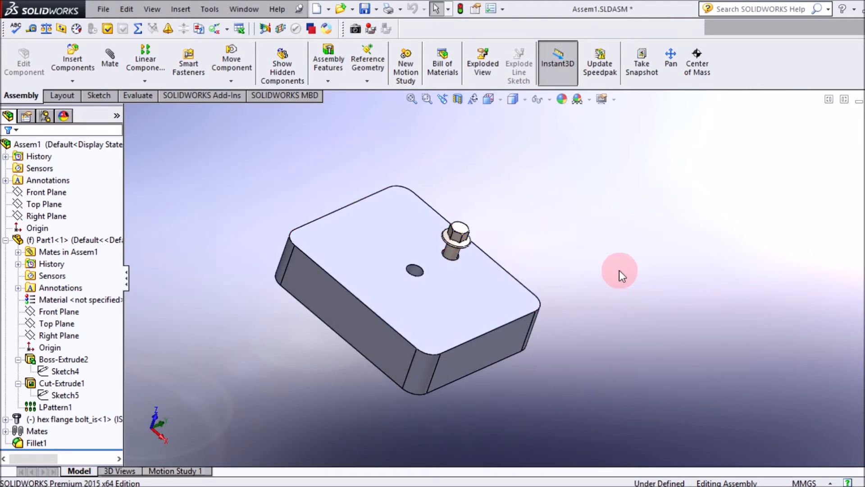
{"action": "scroll", "coordinate": [512, 291], "scroll_direction": "down", "scroll_amount": 3}
{"action": "mouse_move", "coordinate": [427, 292]}
{"action": "middle_mouse_down"}
{"action": "mouse_move", "coordinate": [439, 279]}
{"action": "mouse_move", "coordinate": [432, 282]}
{"action": "middle_mouse_up"}
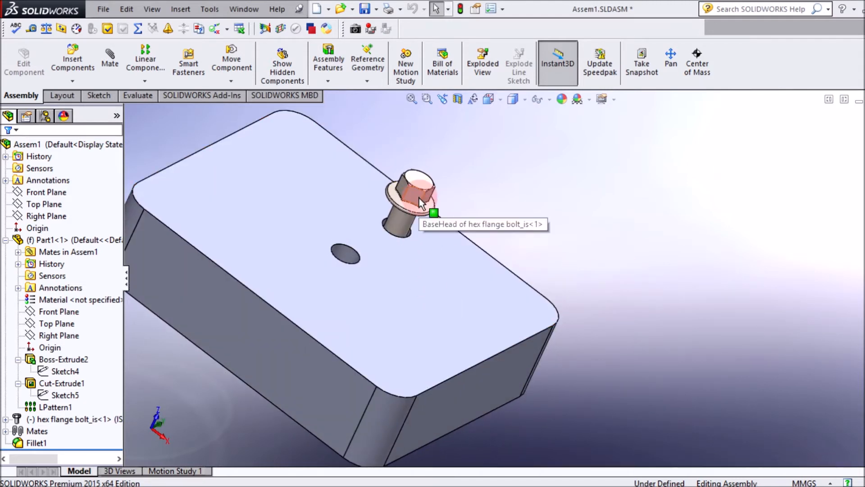
{"action": "left_click", "coordinate": [410, 214]}
{"action": "left_click_drag", "start_coordinate": [409, 215], "coordinate": [399, 239]}
{"action": "middle_click_drag", "start_coordinate": [398, 239], "coordinate": [446, 302]}
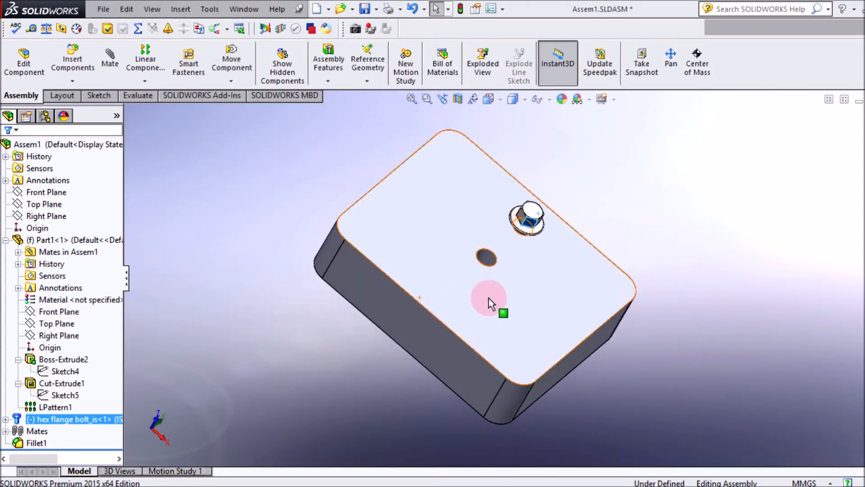
Inspect from several angles how the hex flange bolt's head sits on the block's top face.
{"action": "scroll", "coordinate": [488, 299], "scroll_direction": "down", "scroll_amount": 3}
{"action": "scroll", "coordinate": [520, 276], "scroll_direction": "up", "scroll_amount": 3}
{"action": "middle_click_drag", "start_coordinate": [520, 277], "coordinate": [522, 337]}
{"action": "scroll", "coordinate": [523, 245], "scroll_direction": "down", "scroll_amount": 3}
{"action": "middle_click", "coordinate": [533, 240]}
{"action": "middle_click_drag", "start_coordinate": [533, 240], "coordinate": [509, 225]}
{"action": "scroll", "coordinate": [534, 282], "scroll_direction": "up", "scroll_amount": 3}
{"action": "left_click", "coordinate": [690, 288]}
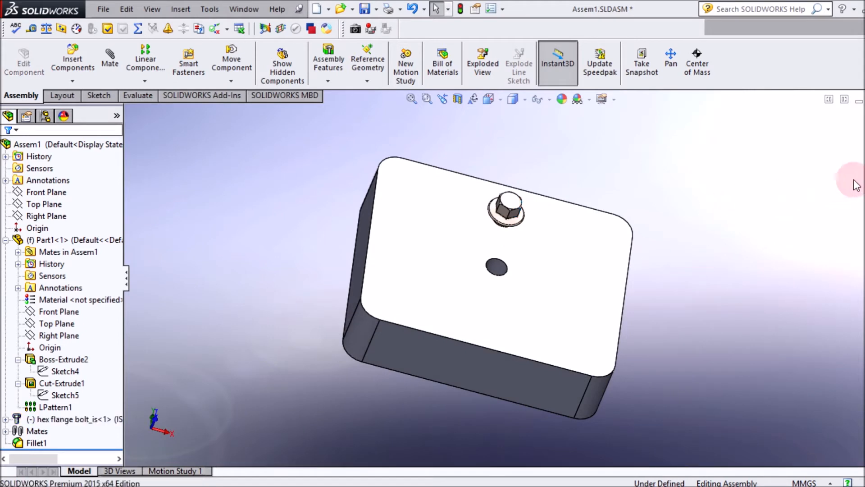
Add a Hexagon Head Bolt (Grade C) IS 1363 from the Design Library in the free space beside the block.
{"action": "left_click", "coordinate": [859, 154]}
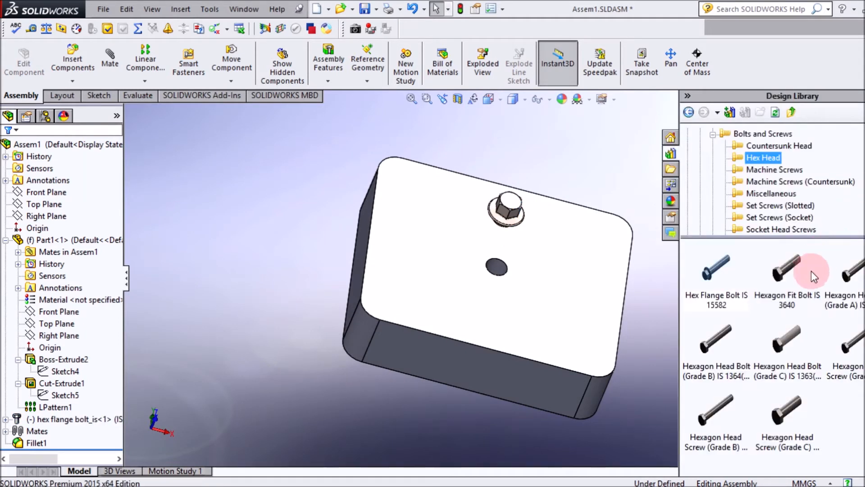
{"action": "mouse_move", "coordinate": [785, 352]}
{"action": "left_click_drag", "start_coordinate": [784, 352], "coordinate": [640, 169]}
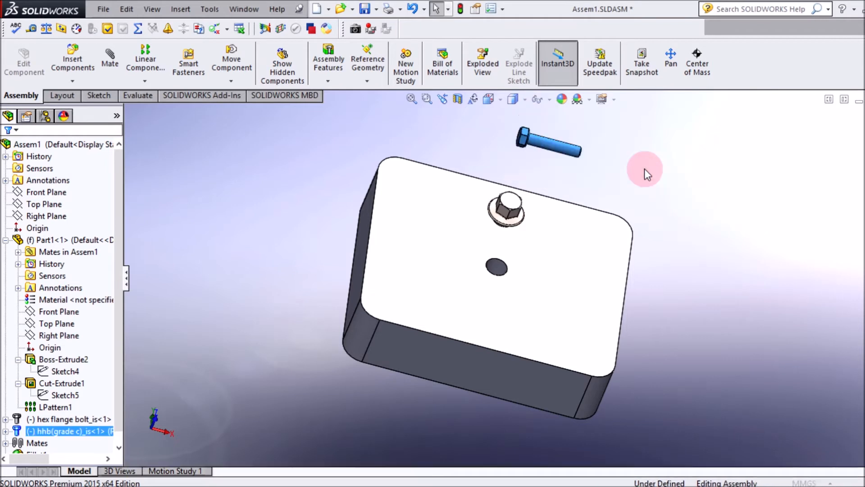
Set the hexagon head bolt's size to M8 and its length to 60.
{"action": "left_click", "coordinate": [374, 141]}
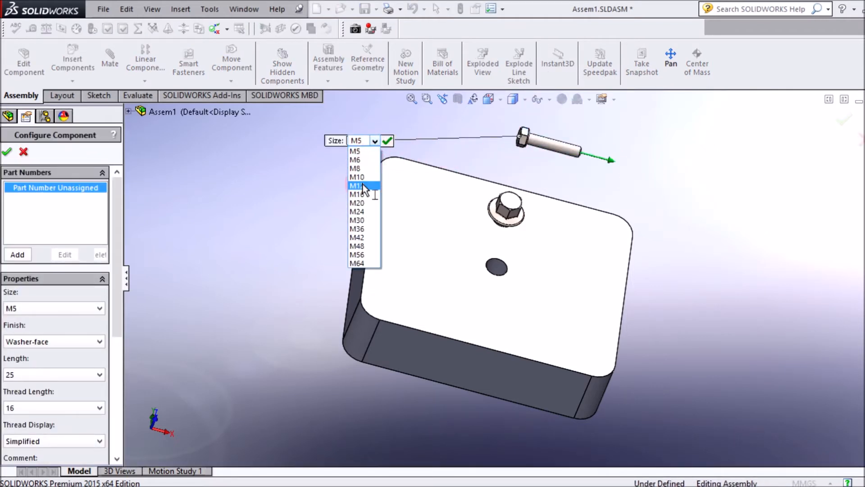
{"action": "left_click", "coordinate": [362, 169]}
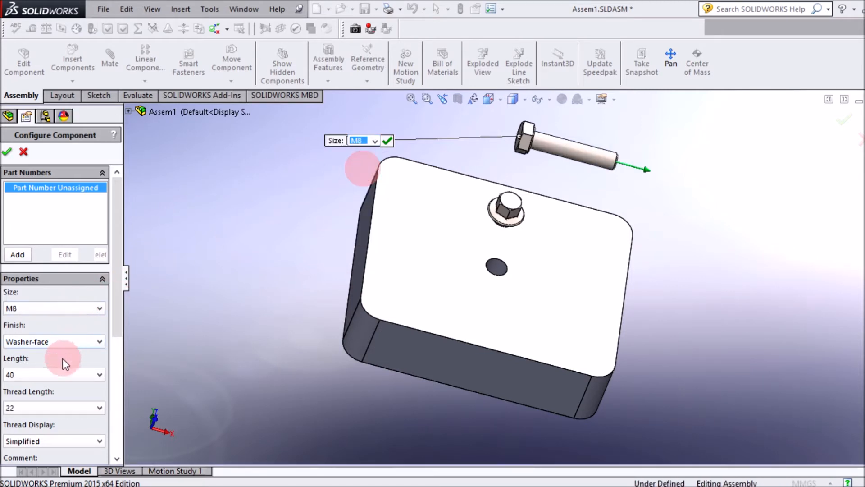
{"action": "left_click", "coordinate": [78, 372]}
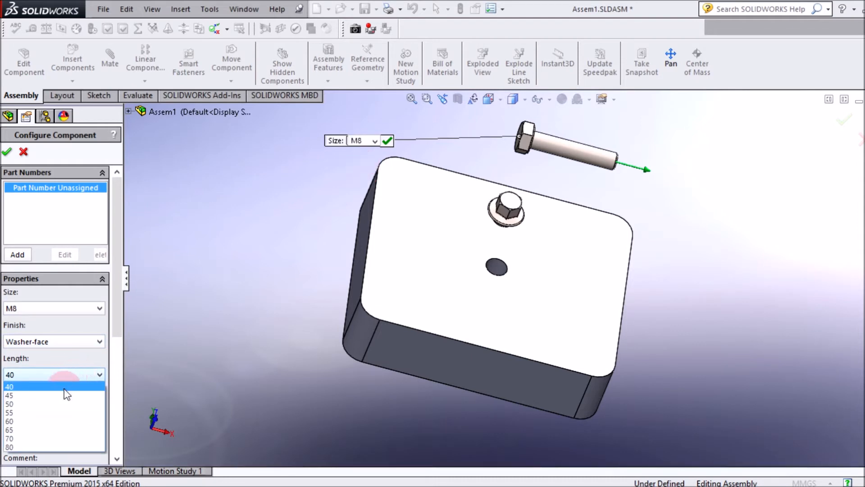
{"action": "left_click", "coordinate": [63, 420]}
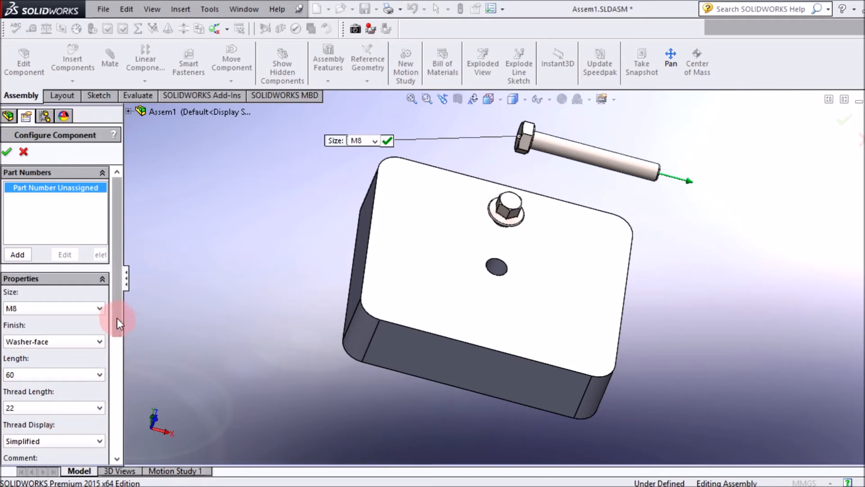
Check the available thread lengths for the hexagon head bolt and compare its shank with the block's thickness.
{"action": "left_click_drag", "start_coordinate": [116, 308], "coordinate": [114, 338]}
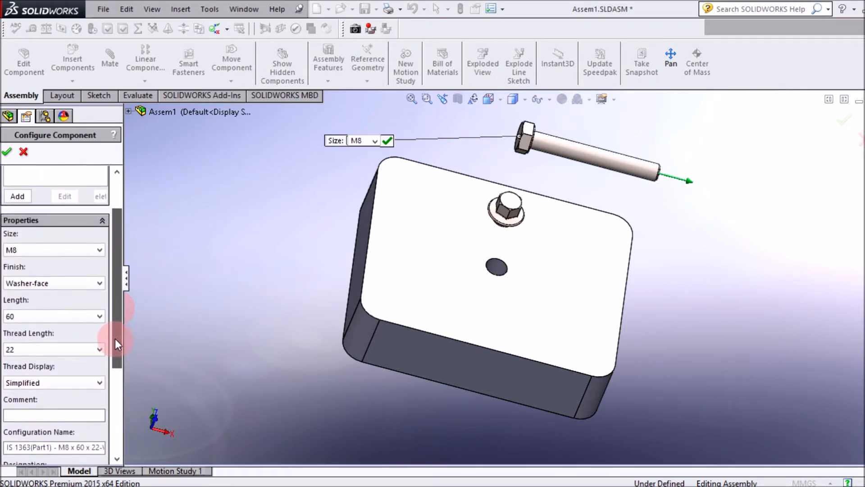
{"action": "left_click", "coordinate": [91, 350]}
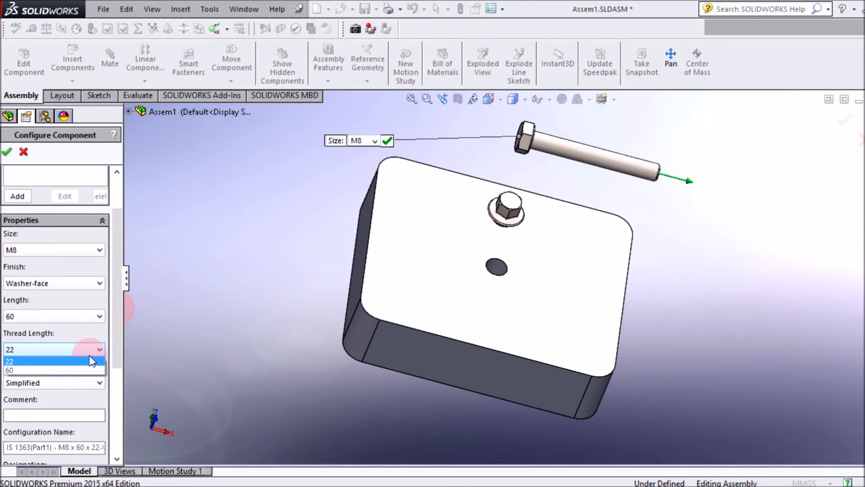
{"action": "left_click", "coordinate": [90, 352]}
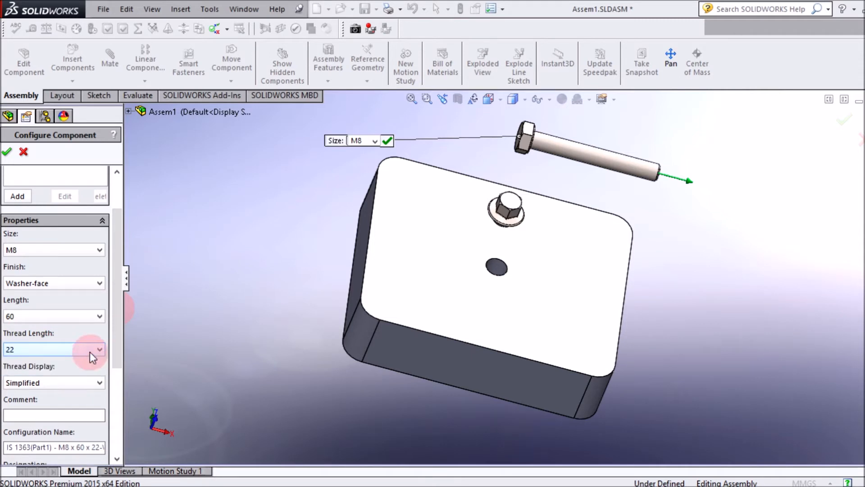
{"action": "left_click", "coordinate": [90, 318]}
{"action": "left_click", "coordinate": [91, 317]}
{"action": "middle_click_drag", "start_coordinate": [203, 303], "coordinate": [240, 239]}
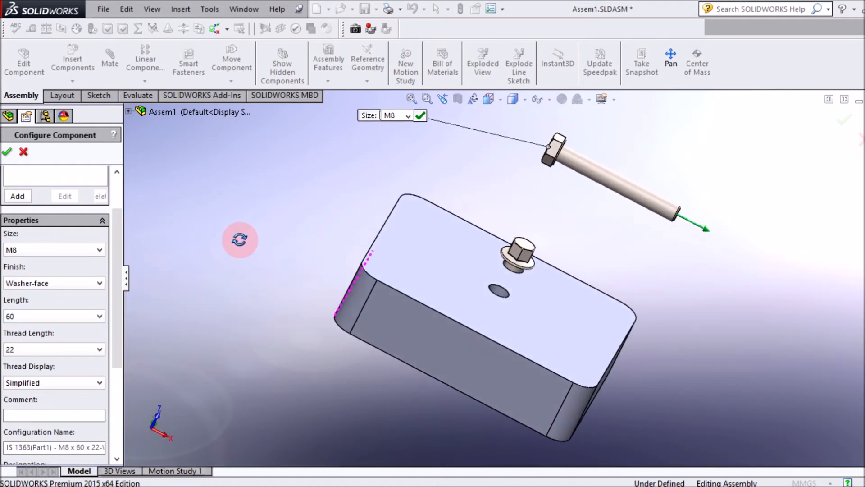
Set the hexagon head bolt's length to 55 and accept the configuration without placing further copies.
{"action": "left_click", "coordinate": [77, 315]}
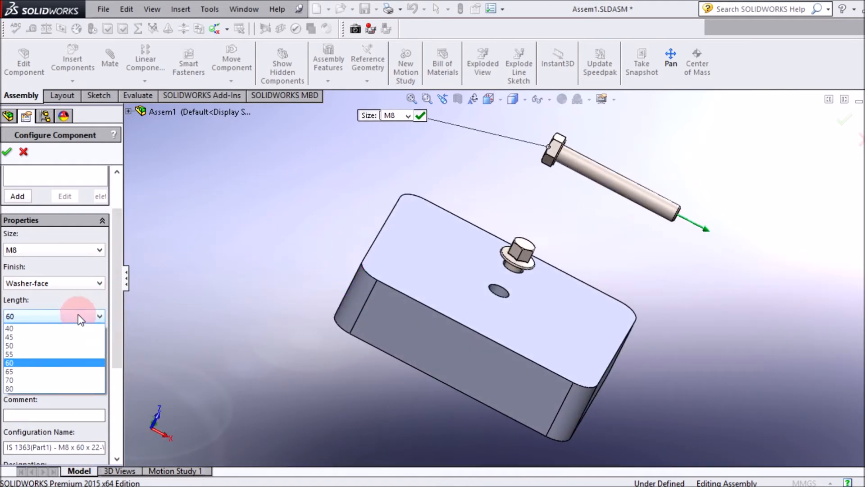
{"action": "left_click", "coordinate": [70, 346]}
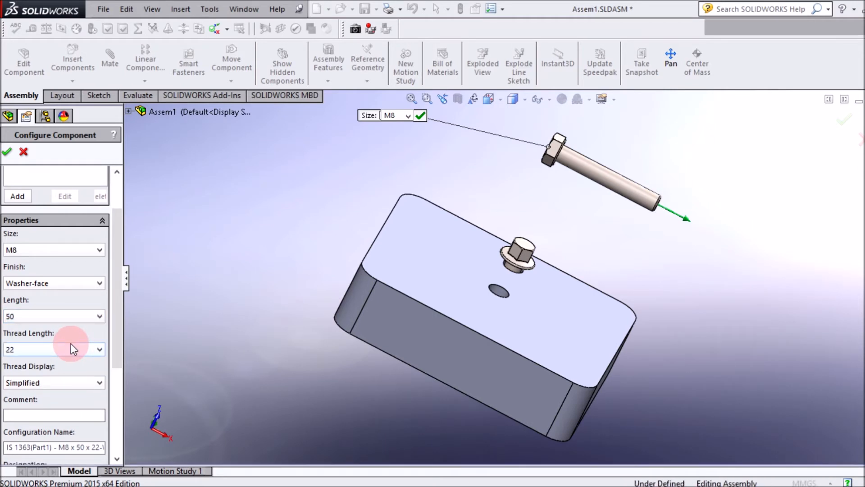
{"action": "left_click", "coordinate": [61, 320]}
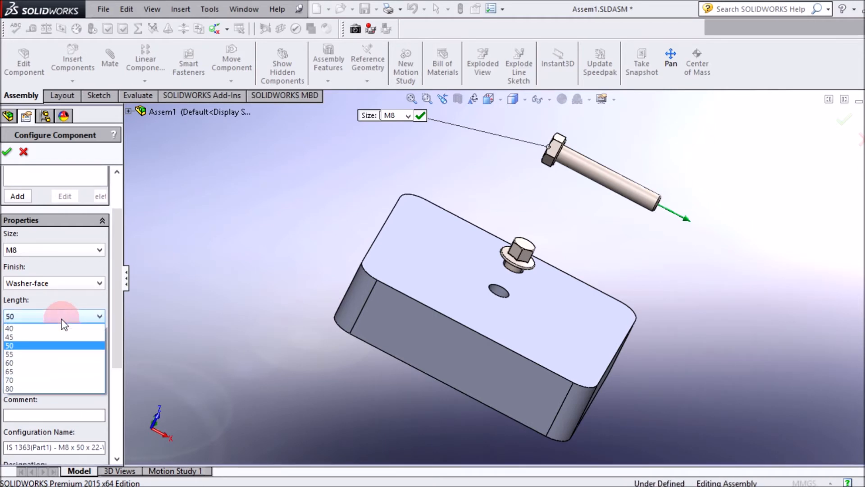
{"action": "left_click", "coordinate": [43, 355]}
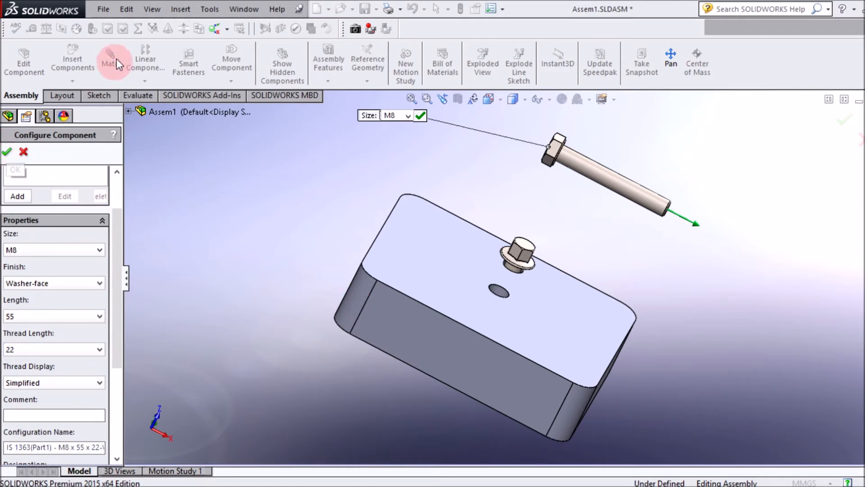
{"action": "left_click", "coordinate": [8, 153]}
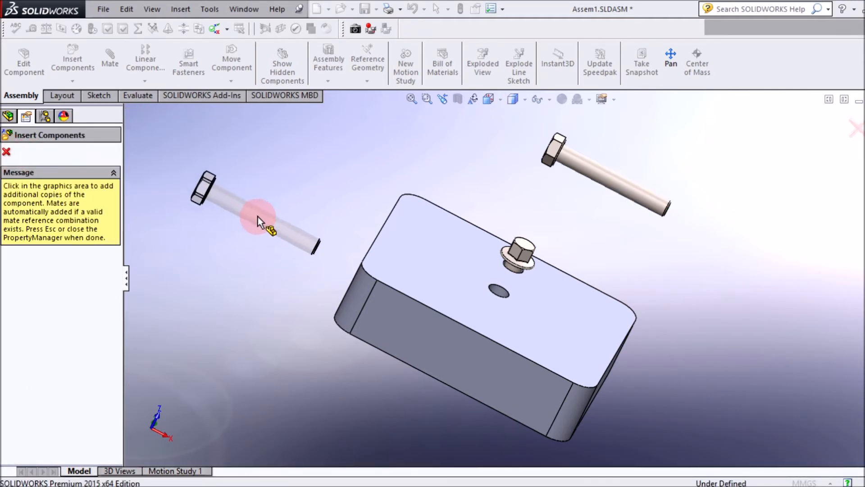
{"action": "left_click", "coordinate": [856, 130]}
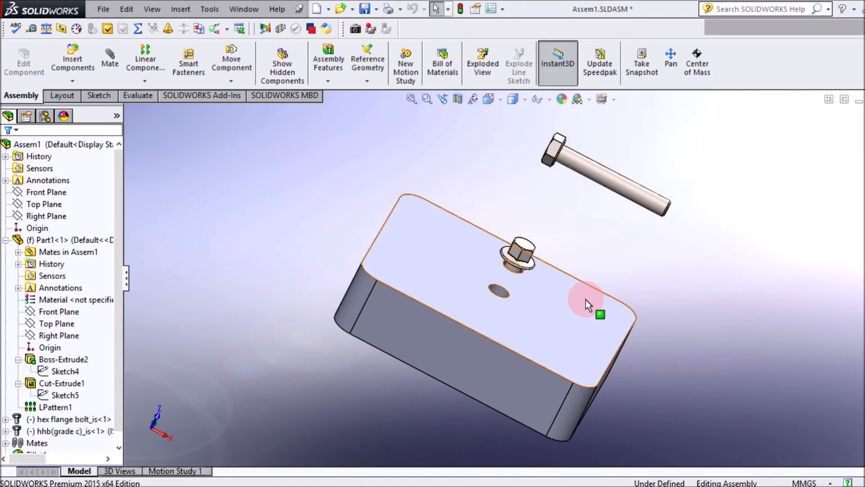
Mate the underside of the hexagon head bolt's head coincident with the block's top face, flipping the alignment so the shank points down.
{"action": "scroll", "coordinate": [586, 300], "scroll_direction": "up", "scroll_amount": 2}
{"action": "scroll", "coordinate": [585, 299], "scroll_direction": "down", "scroll_amount": 2}
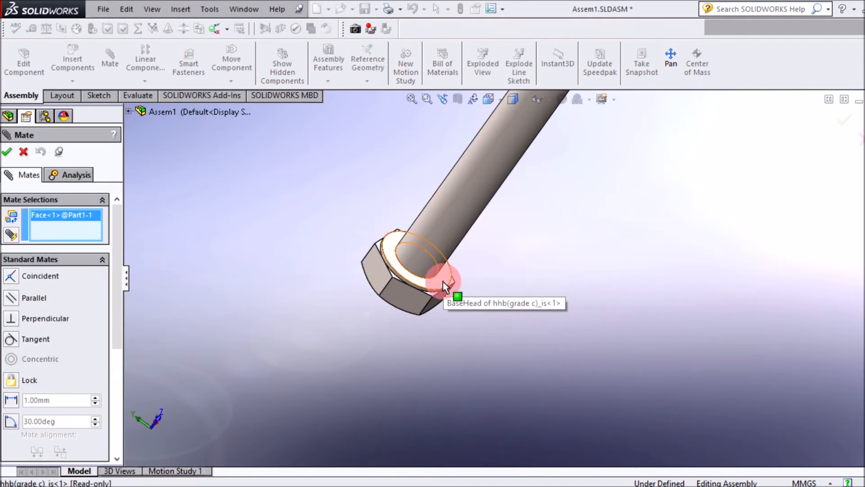
{"action": "left_click", "coordinate": [442, 282]}
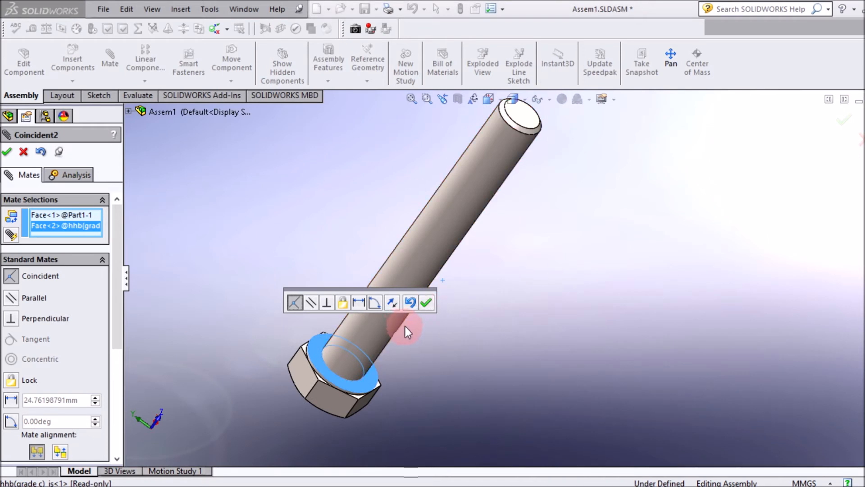
{"action": "left_click", "coordinate": [392, 304]}
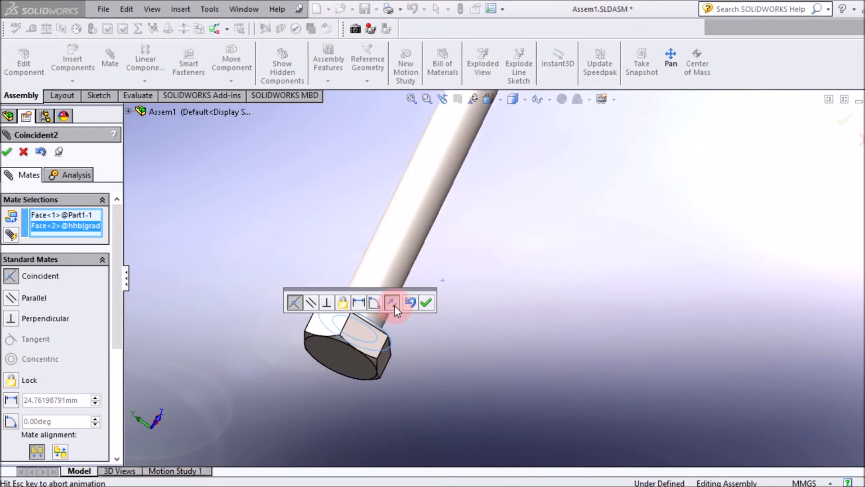
{"action": "scroll", "coordinate": [398, 330], "scroll_direction": "up", "scroll_amount": 7}
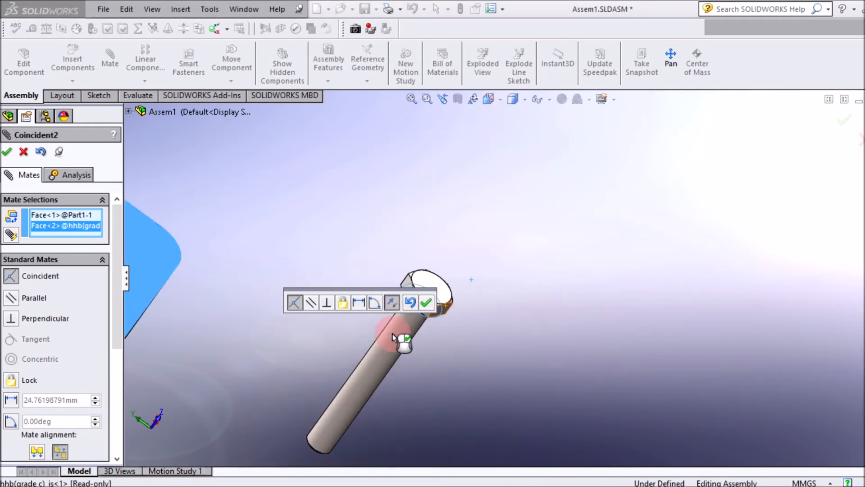
{"action": "left_click", "coordinate": [426, 302]}
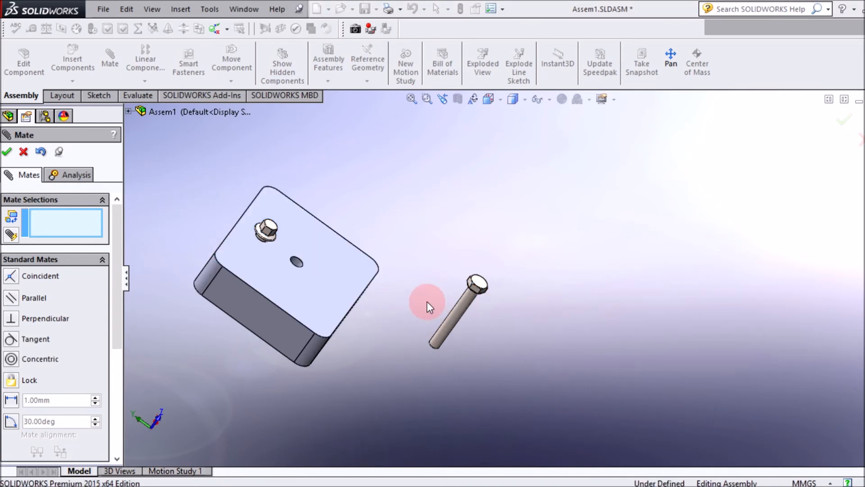
{"action": "left_click", "coordinate": [7, 151]}
Make the hexagon head bolt's shank concentric with the empty hole in the block.
{"action": "scroll", "coordinate": [460, 329], "scroll_direction": "down", "scroll_amount": 4}
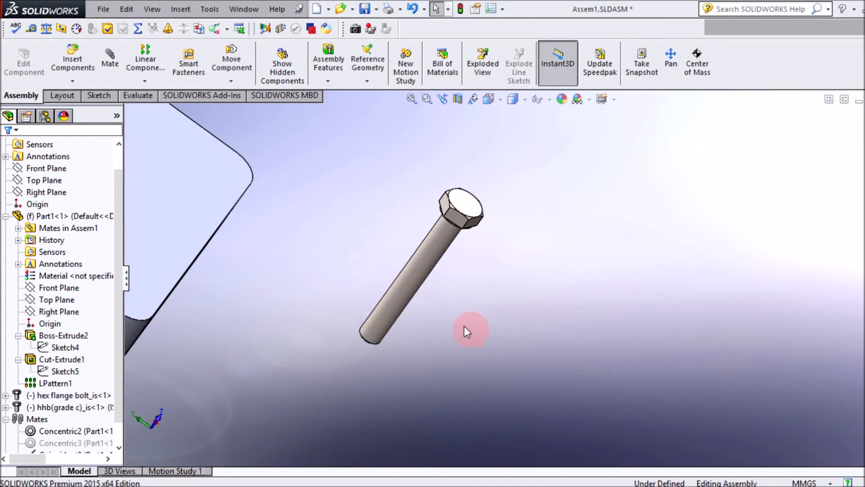
{"action": "left_click", "coordinate": [407, 280]}
{"action": "scroll", "coordinate": [268, 300], "scroll_direction": "up", "scroll_amount": 4}
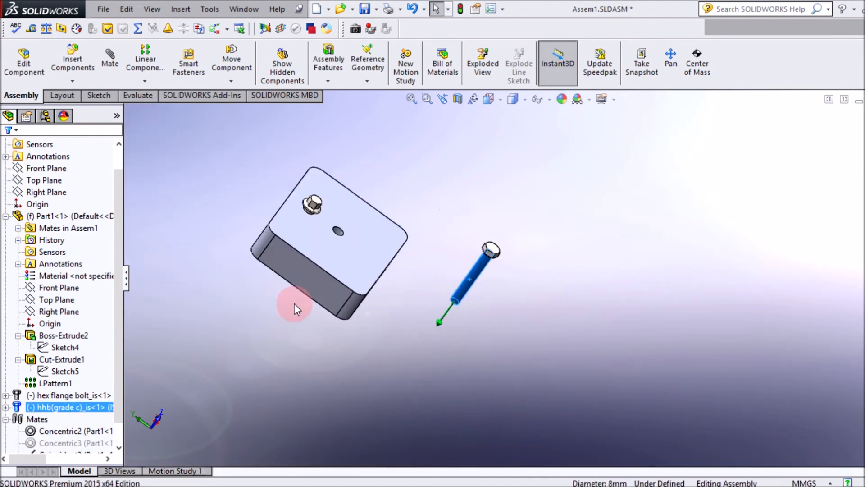
{"action": "scroll", "coordinate": [315, 284], "scroll_direction": "down", "scroll_amount": 3}
{"action": "scroll", "coordinate": [374, 235], "scroll_direction": "down", "scroll_amount": 3}
{"action": "scroll", "coordinate": [419, 190], "scroll_direction": "down", "scroll_amount": 3}
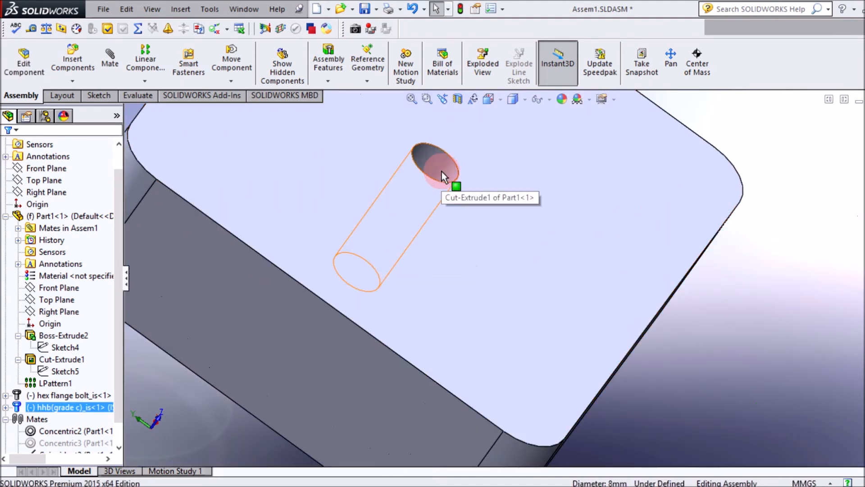
{"action": "left_click", "coordinate": [443, 167], "text": "ctrl"}
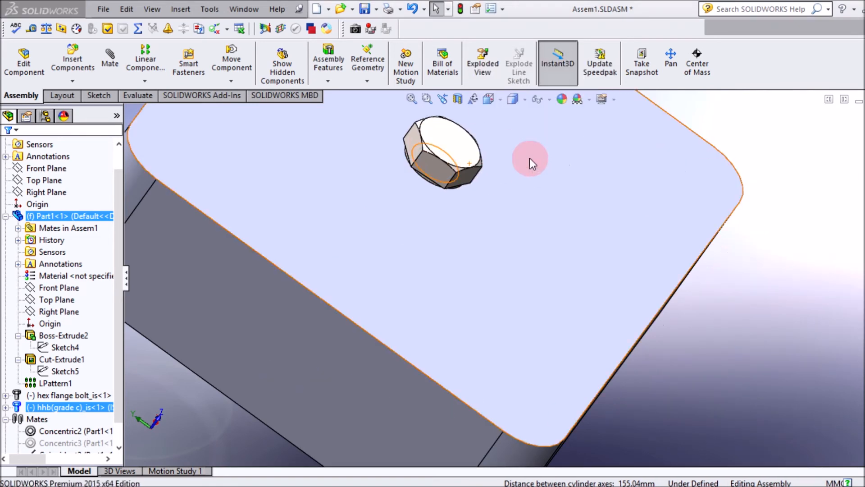
Pull the hex flange bolt up along its axis so its flange stands clear of the block's top face.
{"action": "scroll", "coordinate": [517, 237], "scroll_direction": "up", "scroll_amount": 5}
{"action": "scroll", "coordinate": [482, 264], "scroll_direction": "down", "scroll_amount": 2}
{"action": "middle_click_drag", "start_coordinate": [482, 264], "coordinate": [400, 199]}
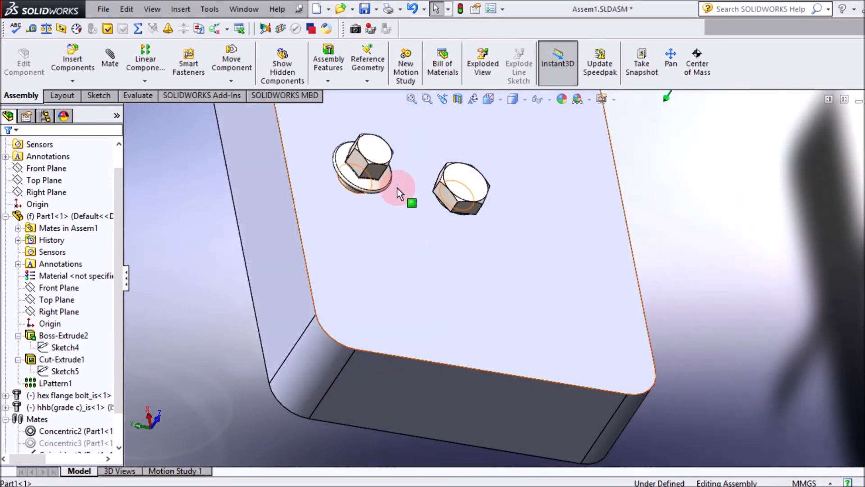
{"action": "middle_click_drag", "start_coordinate": [374, 228], "coordinate": [386, 168]}
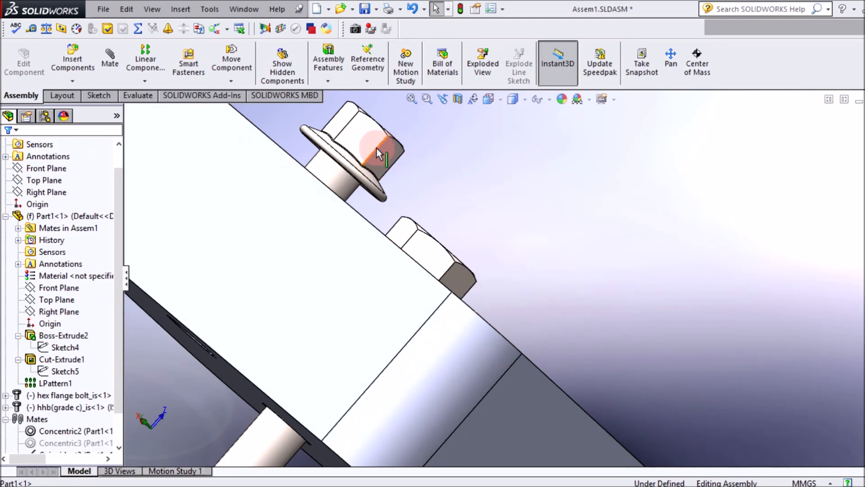
{"action": "left_click_drag", "start_coordinate": [374, 147], "coordinate": [431, 83]}
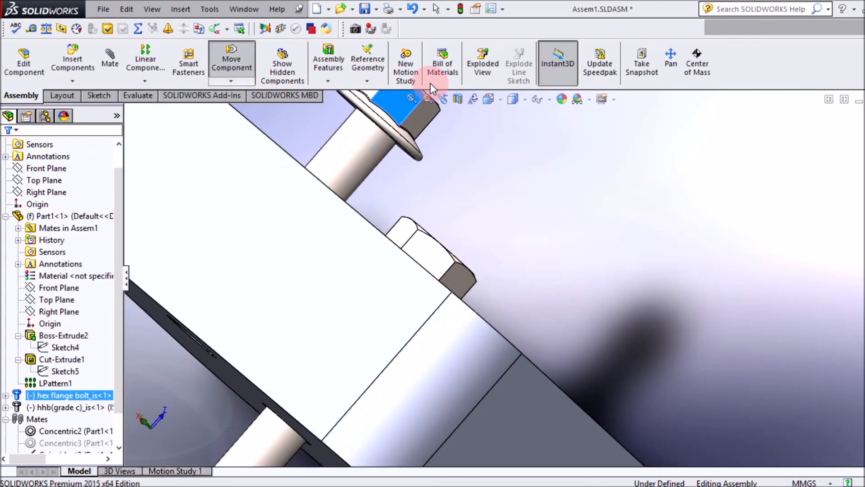
Mate the underside of the hex flange bolt's flange coincident with the block's top face.
{"action": "middle_click_drag", "start_coordinate": [396, 232], "coordinate": [347, 242]}
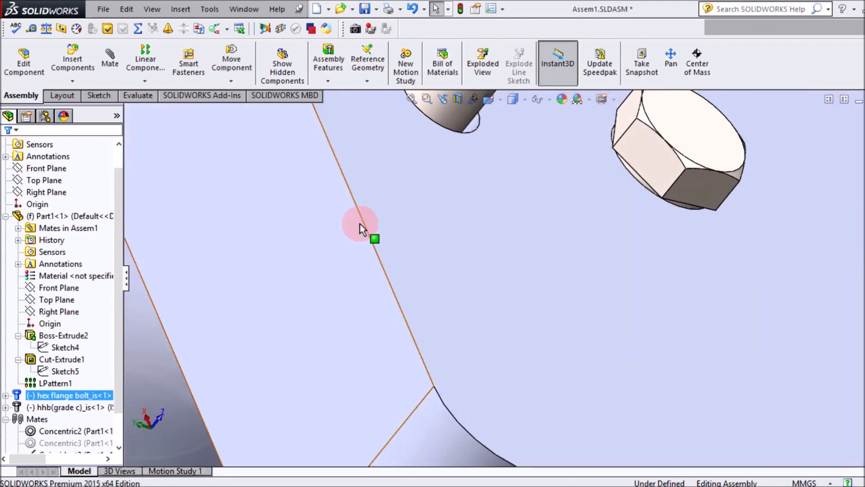
{"action": "left_click", "coordinate": [424, 132]}
{"action": "middle_click_drag", "start_coordinate": [445, 193], "coordinate": [483, 137]}
{"action": "scroll", "coordinate": [477, 141], "scroll_direction": "up", "scroll_amount": 2}
{"action": "scroll", "coordinate": [464, 170], "scroll_direction": "down", "scroll_amount": 2}
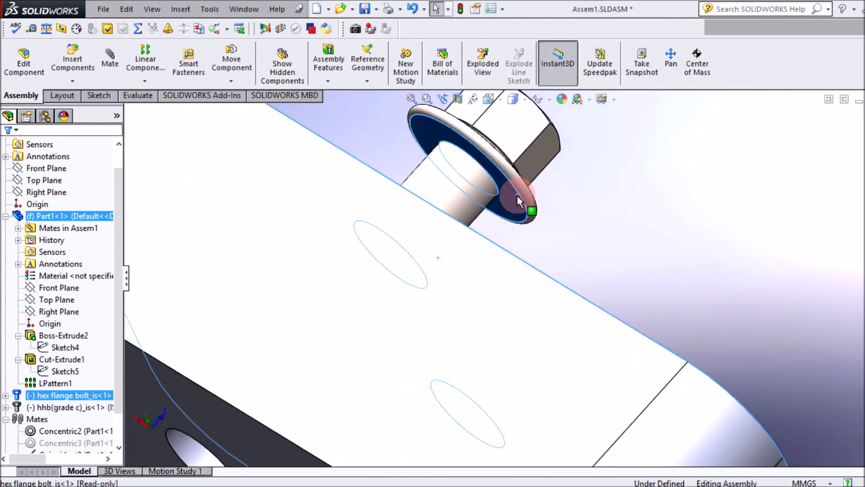
{"action": "left_click", "coordinate": [517, 195]}
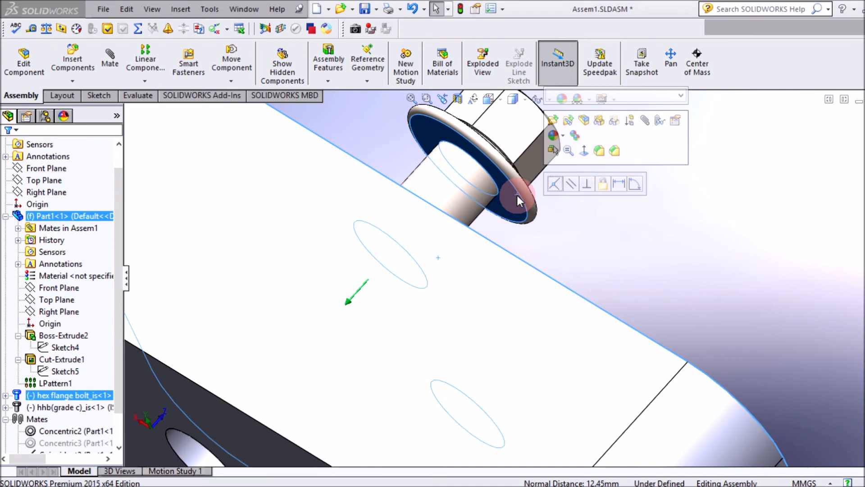
{"action": "left_click", "coordinate": [559, 185]}
Lengthen the hex flange bolt's shank downward through the block directly in the model, in two stages.
{"action": "middle_click_drag", "start_coordinate": [603, 214], "coordinate": [520, 253]}
{"action": "scroll", "coordinate": [767, 297], "scroll_direction": "up", "scroll_amount": 2}
{"action": "middle_click_drag", "start_coordinate": [774, 320], "coordinate": [707, 316]}
{"action": "scroll", "coordinate": [707, 316], "scroll_direction": "up", "scroll_amount": 3}
{"action": "middle_click_drag", "start_coordinate": [482, 320], "coordinate": [580, 318]}
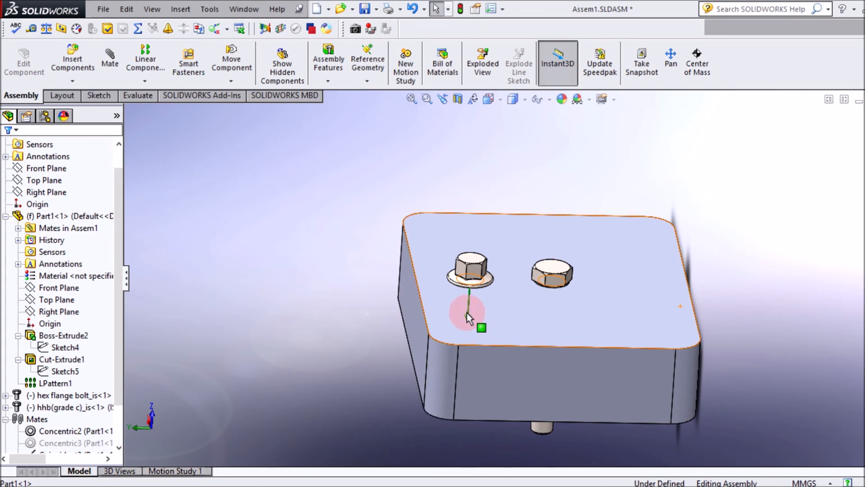
{"action": "left_click_drag", "start_coordinate": [467, 313], "coordinate": [460, 366]}
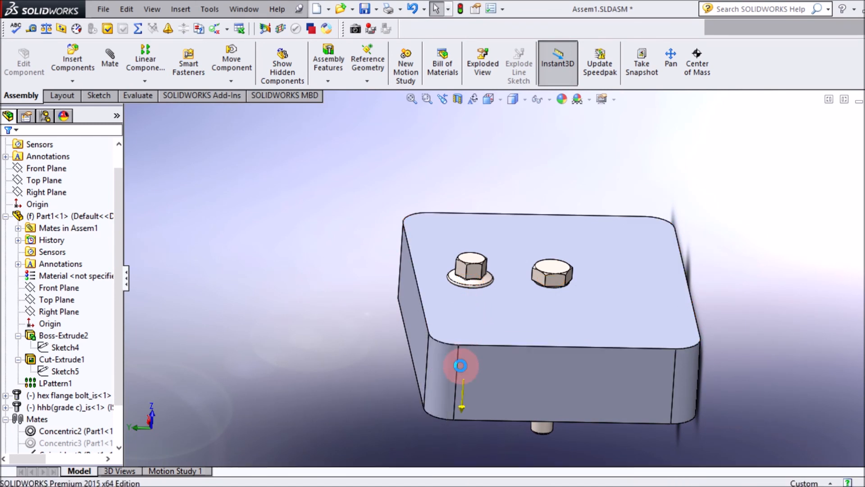
{"action": "middle_click_drag", "start_coordinate": [463, 406], "coordinate": [519, 317]}
{"action": "left_click_drag", "start_coordinate": [455, 395], "coordinate": [443, 429]}
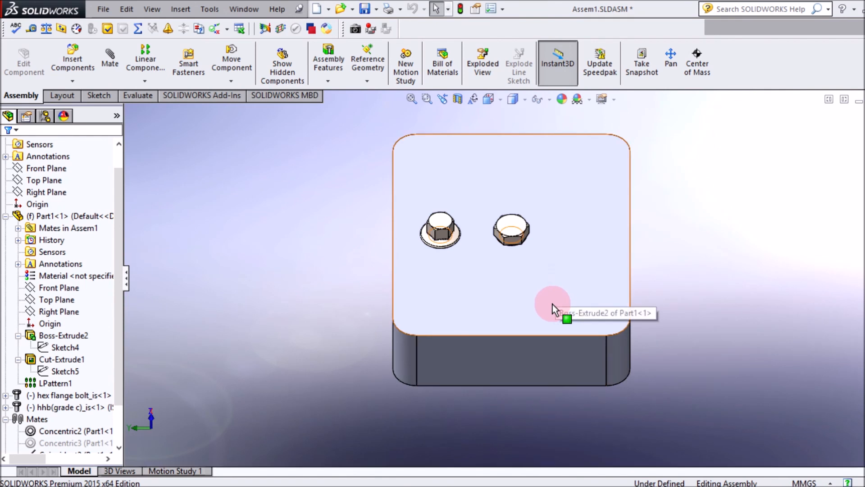
{"action": "scroll", "coordinate": [553, 308], "scroll_direction": "up", "scroll_amount": 2}
{"action": "mouse_move", "coordinate": [554, 307]}
{"action": "middle_mouse_down"}
{"action": "mouse_move", "coordinate": [557, 294]}
{"action": "mouse_move", "coordinate": [642, 229]}
{"action": "mouse_move", "coordinate": [618, 271]}
{"action": "mouse_move", "coordinate": [567, 313]}
{"action": "middle_mouse_up"}
{"action": "scroll", "coordinate": [555, 277], "scroll_direction": "down", "scroll_amount": 3}
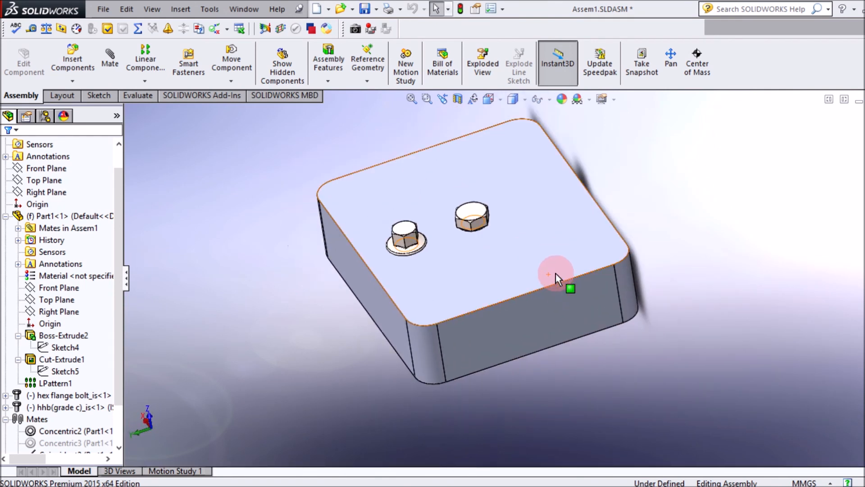